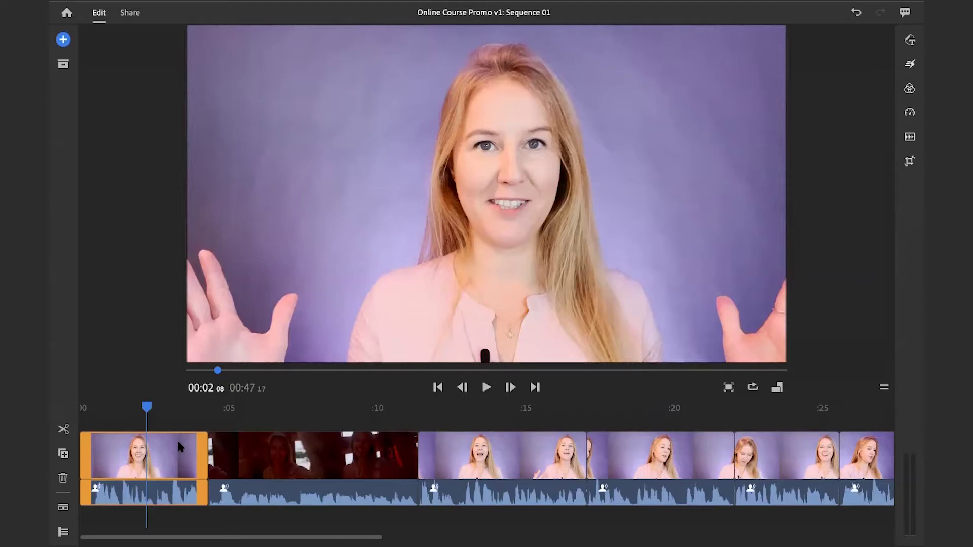
# - Preview the third, fourth and fifth clips, then reselect the first clip
pyautogui.click(495, 458)
pyautogui.click(674, 439)
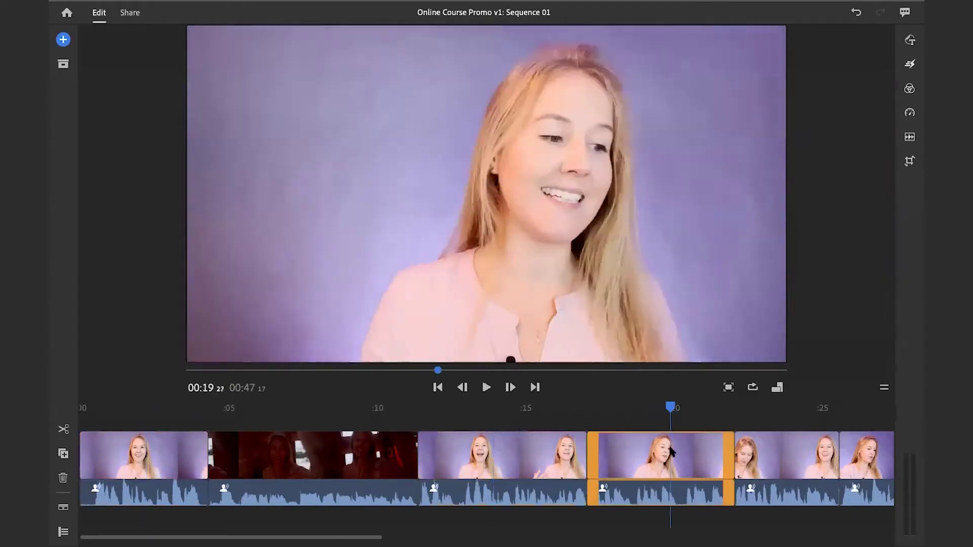
pyautogui.click(784, 437)
pyautogui.click(150, 416)
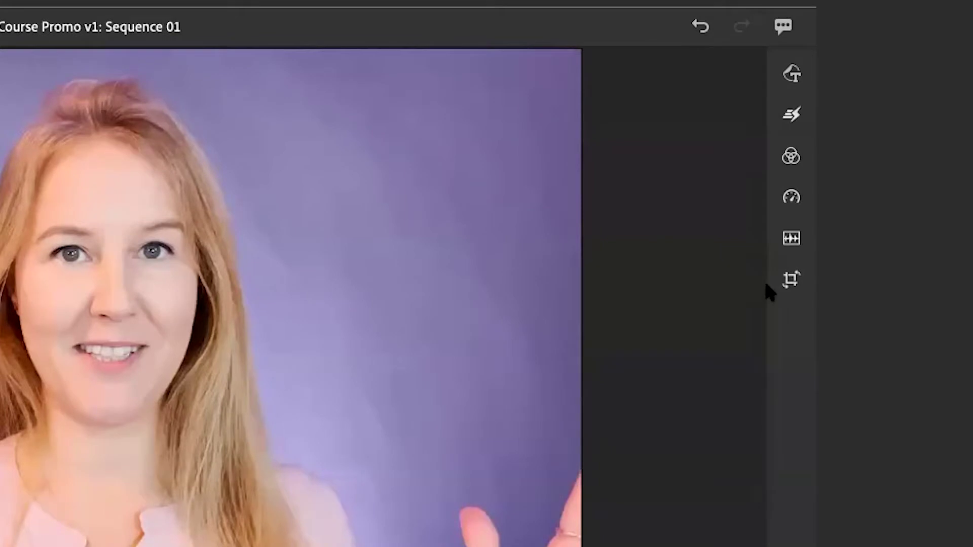
# - Browse the Audio, Speed, Color, Effects and Graphics panels, ending back on the first clip's transform settings
pyautogui.click(792, 282)
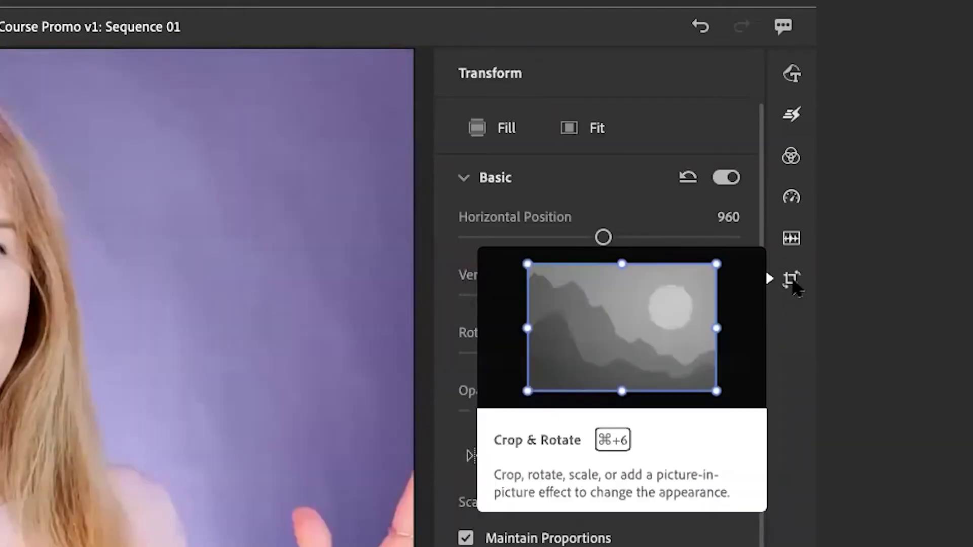
pyautogui.click(789, 237)
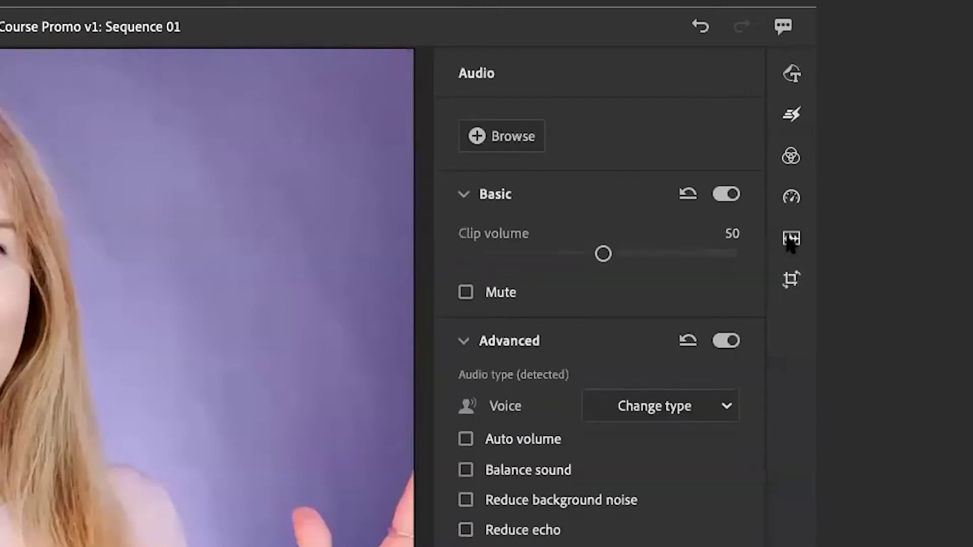
pyautogui.click(791, 197)
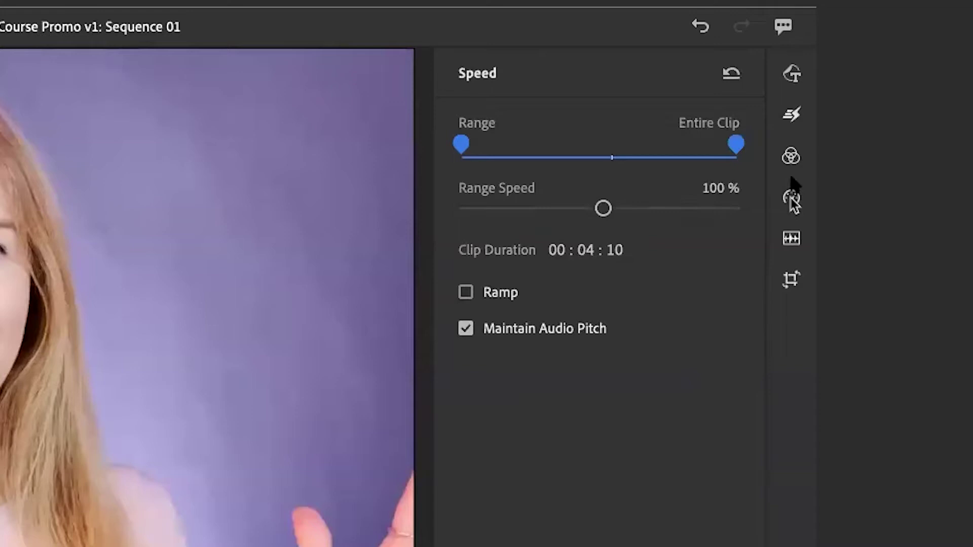
pyautogui.click(792, 154)
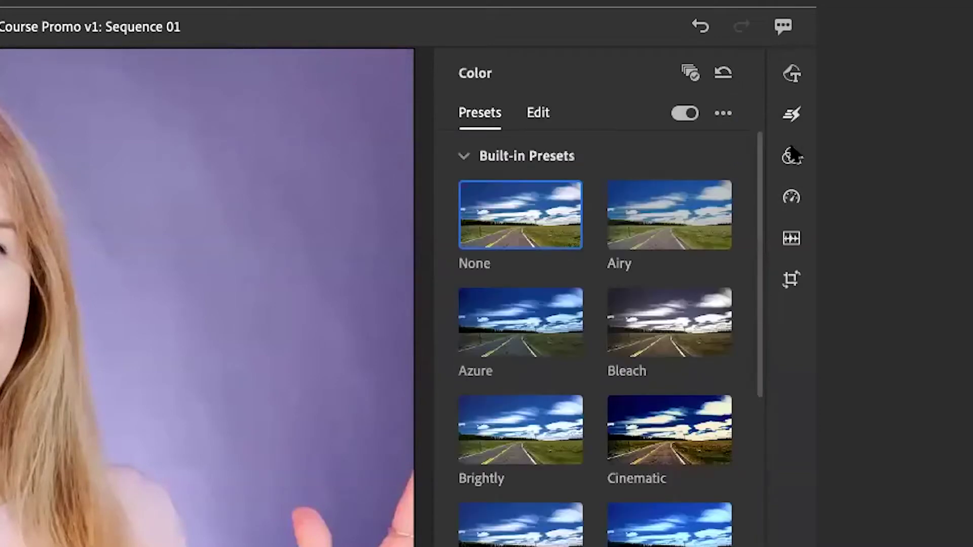
pyautogui.click(790, 117)
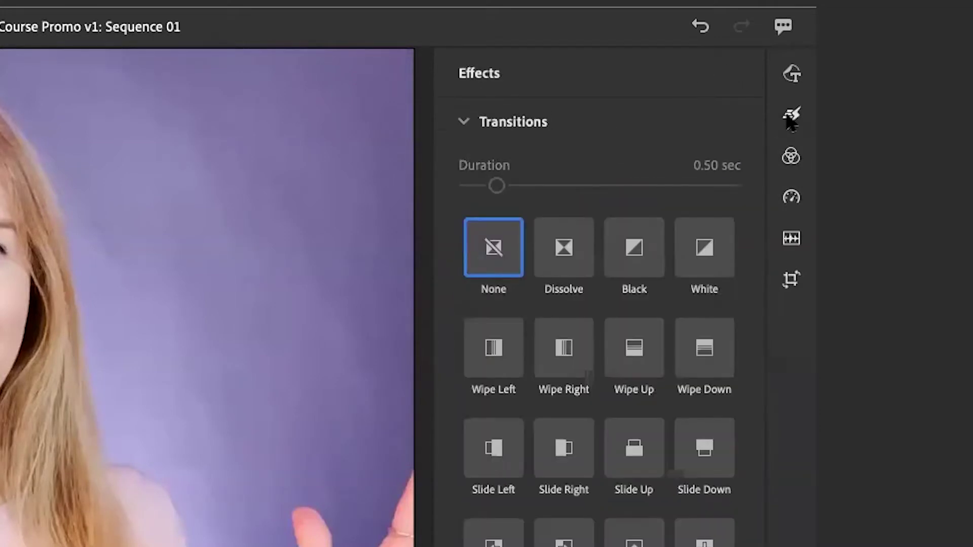
pyautogui.click(792, 73)
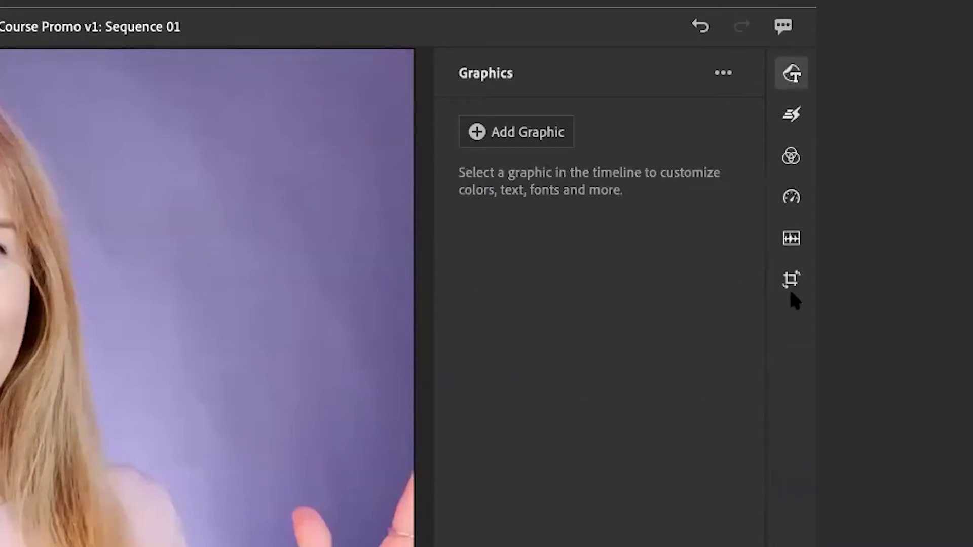
pyautogui.click(792, 281)
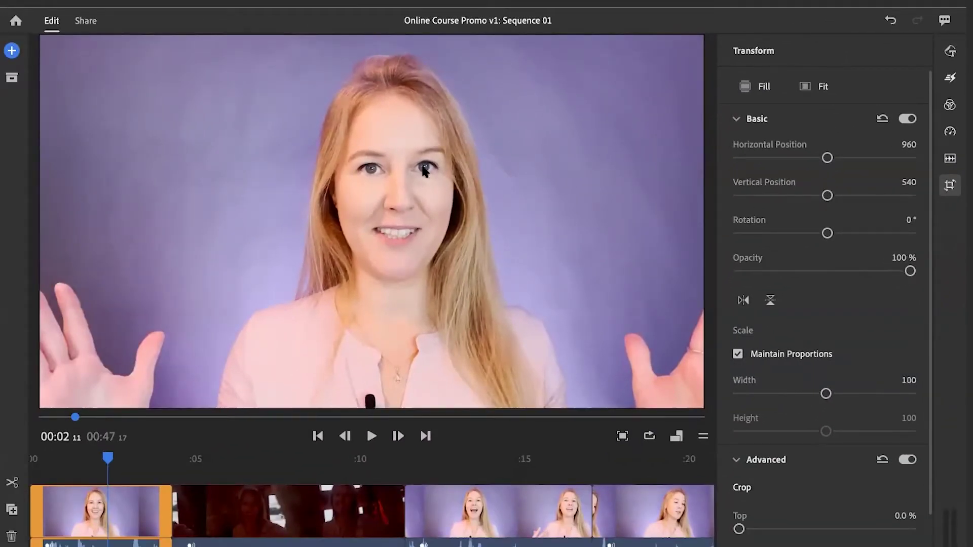
# - Scale the first clip to 110, set horizontal position to 915, then try a crop
pyautogui.moveTo(826, 394); pyautogui.dragTo(833, 397)
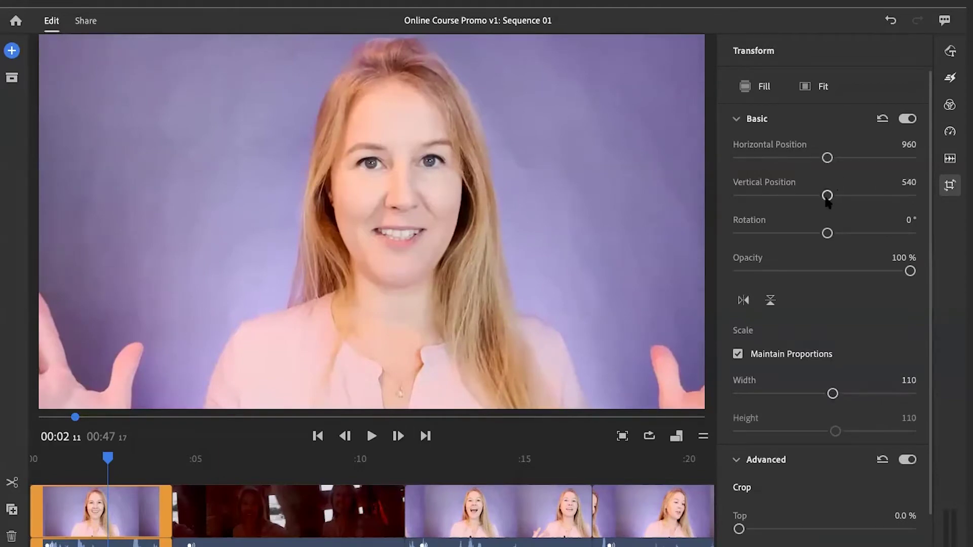
pyautogui.moveTo(827, 158); pyautogui.dragTo(822, 159)
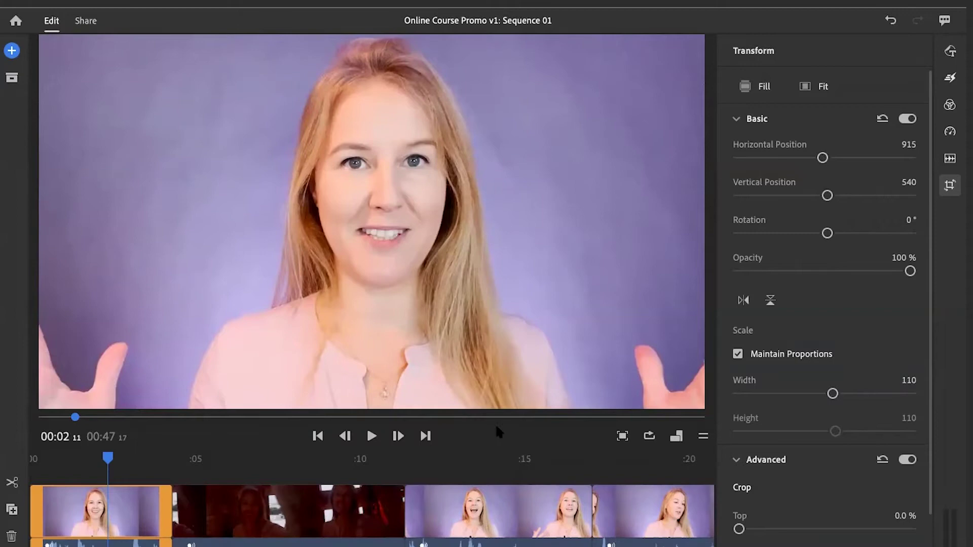
pyautogui.moveTo(738, 529)
pyautogui.mouseDown()
pyautogui.moveTo(766, 529)
pyautogui.moveTo(737, 529)
pyautogui.mouseUp()
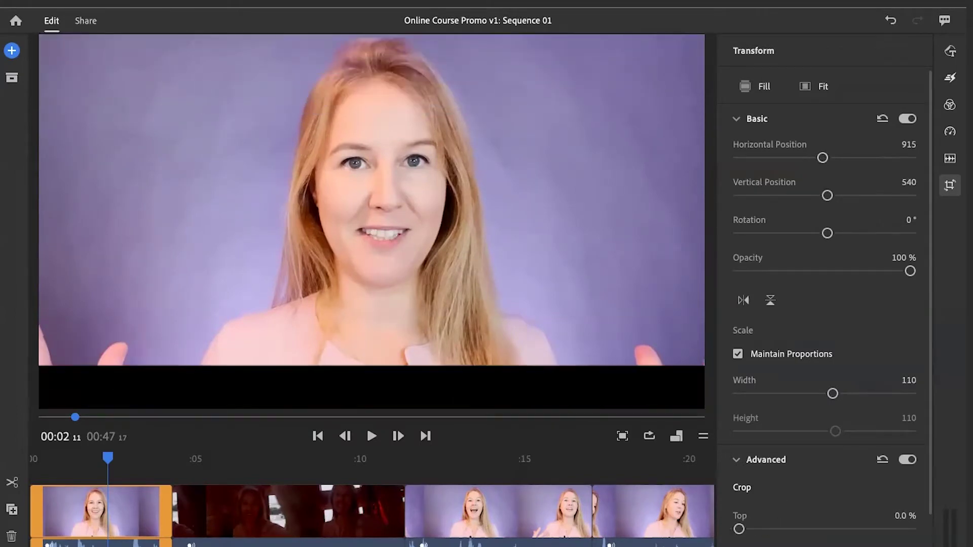
# - Experiment with left/right cropping and horizontal position, then reset the first clip to uncropped defaults
pyautogui.scroll(-1, 831, 305)
pyautogui.scroll(-2, 745, 494)
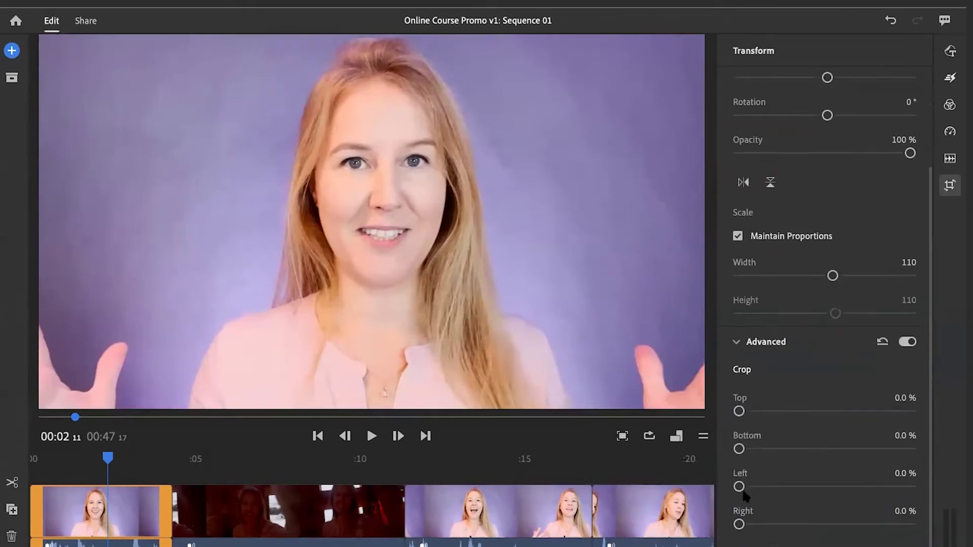
pyautogui.moveTo(744, 487); pyautogui.dragTo(785, 487)
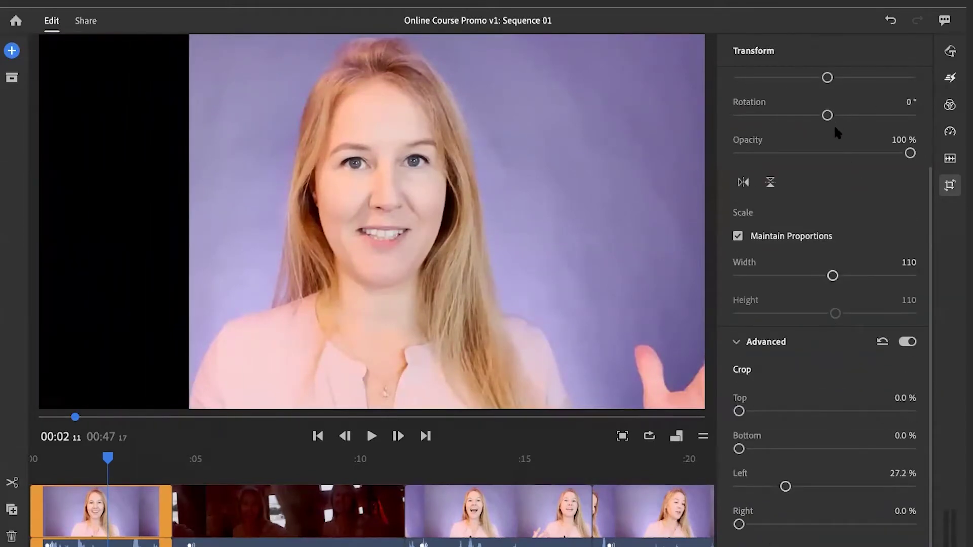
pyautogui.scroll(3, 840, 74)
pyautogui.moveTo(827, 195)
pyautogui.mouseDown()
pyautogui.moveTo(837, 197)
pyautogui.moveTo(822, 195)
pyautogui.mouseUp()
pyautogui.moveTo(812, 160)
pyautogui.mouseDown()
pyautogui.moveTo(783, 157)
pyautogui.moveTo(795, 160)
pyautogui.mouseUp()
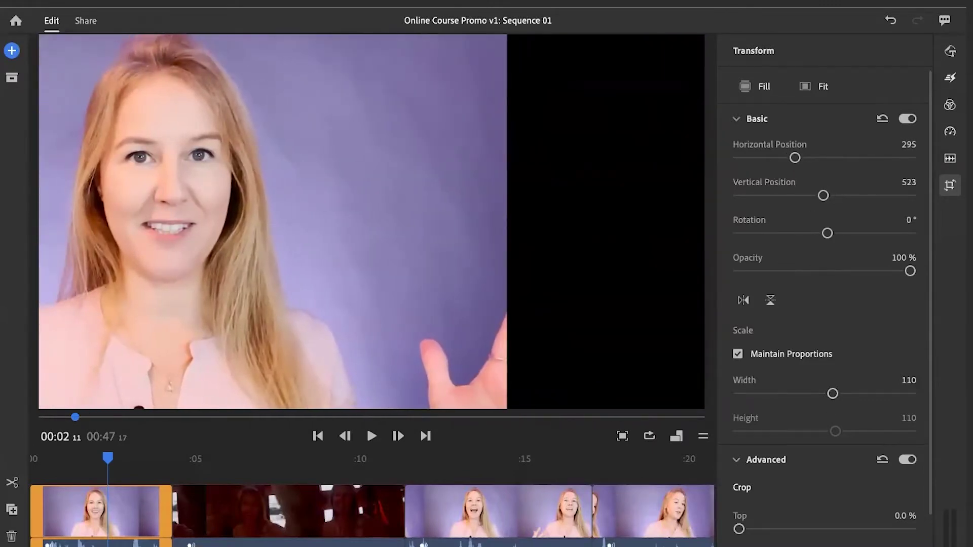
pyautogui.scroll(-3, 770, 456)
pyautogui.moveTo(738, 525); pyautogui.dragTo(770, 524)
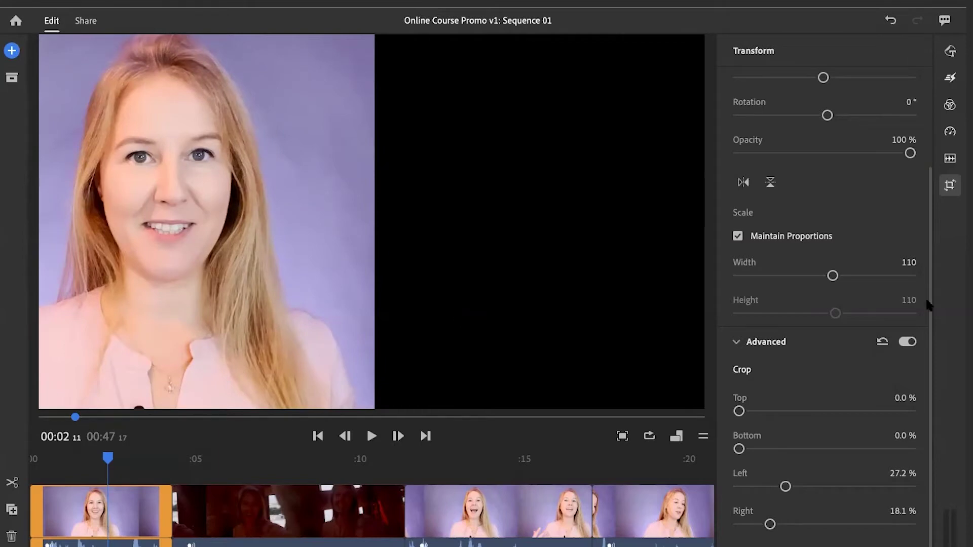
pyautogui.click(882, 345)
pyautogui.scroll(3, 915, 156)
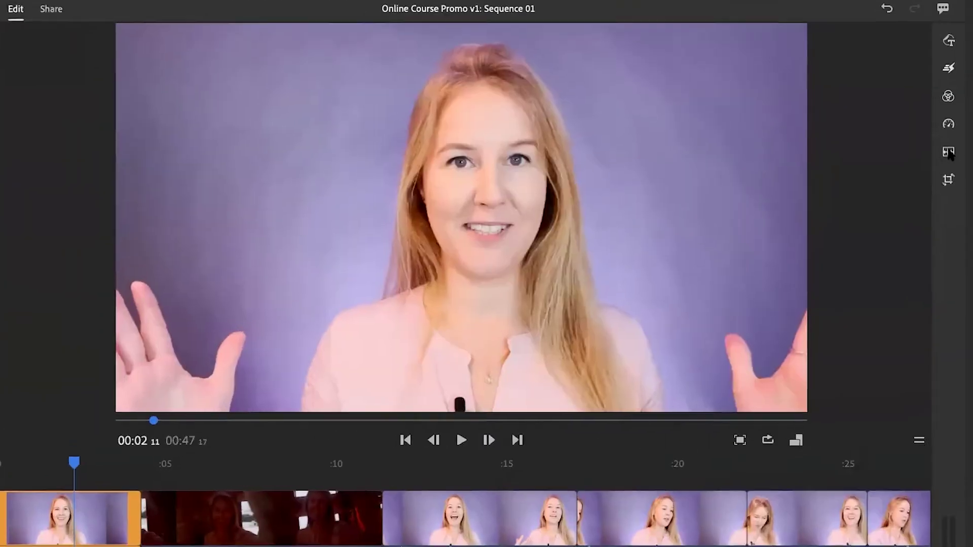
# - Show the first clip's audio settings (volume 50, Voice) and read the Reduce background noise description
pyautogui.click(948, 152)
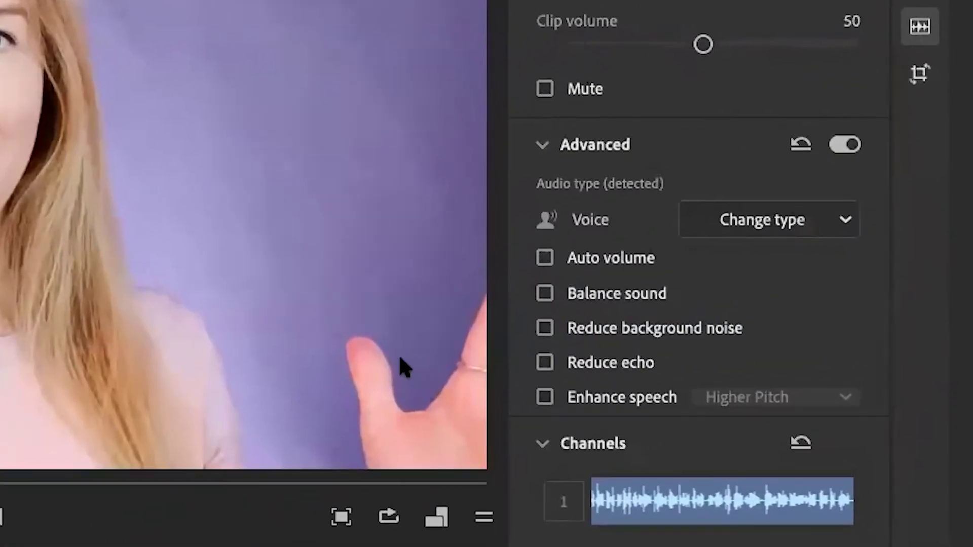
pyautogui.moveTo(619, 338)
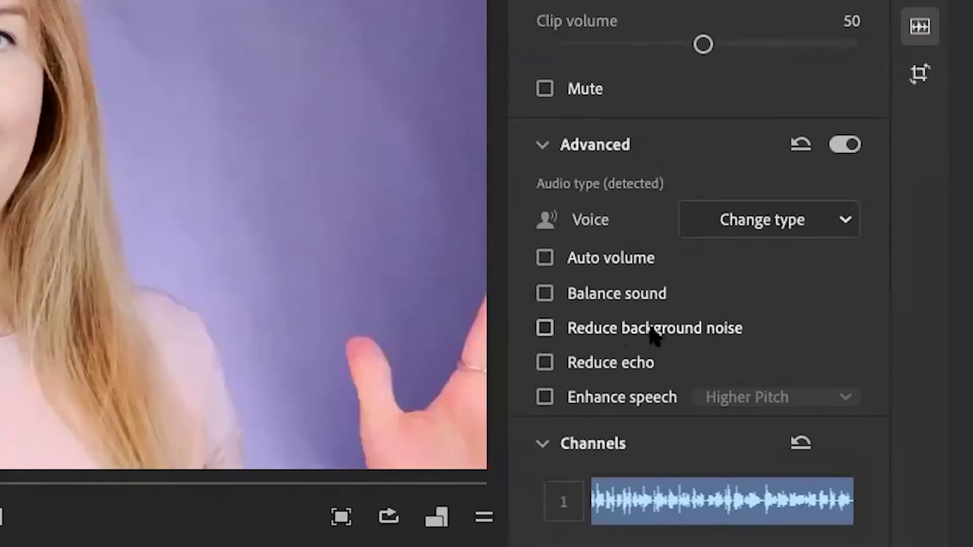
pyautogui.moveTo(656, 337)
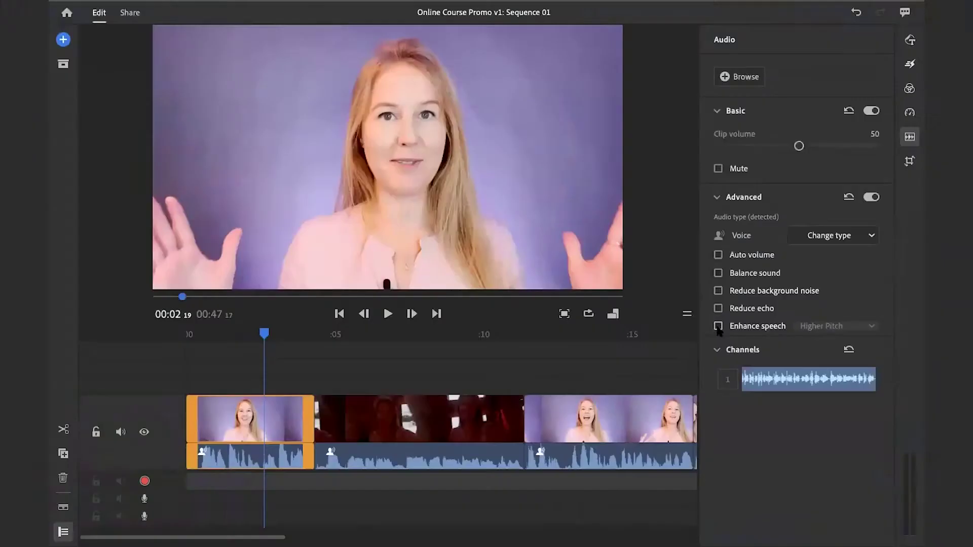
# - Enable Enhance speech (Higher Pitch) on the first clip, then check the third, 20- and 22-second clips
pyautogui.click(718, 327)
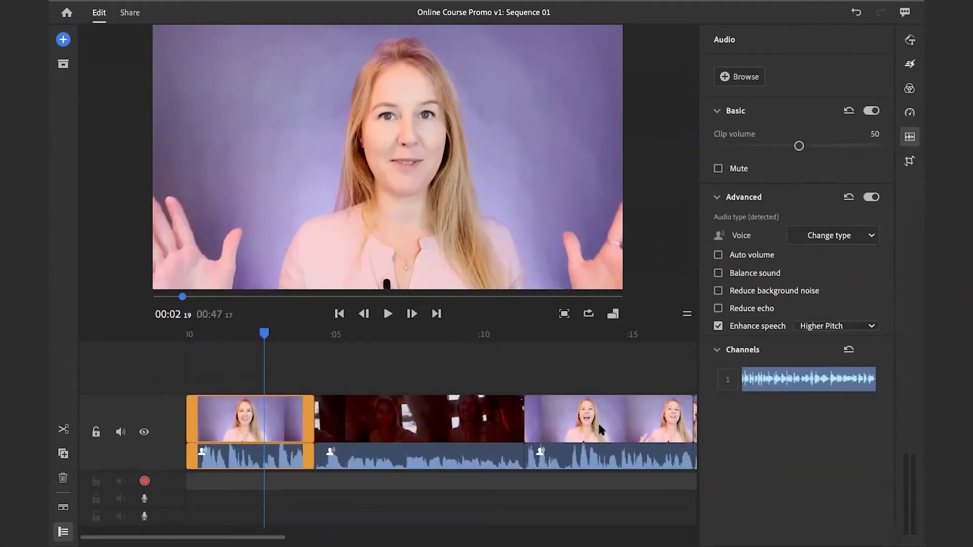
pyautogui.click(561, 420)
pyautogui.hscroll(5, 627, 372)
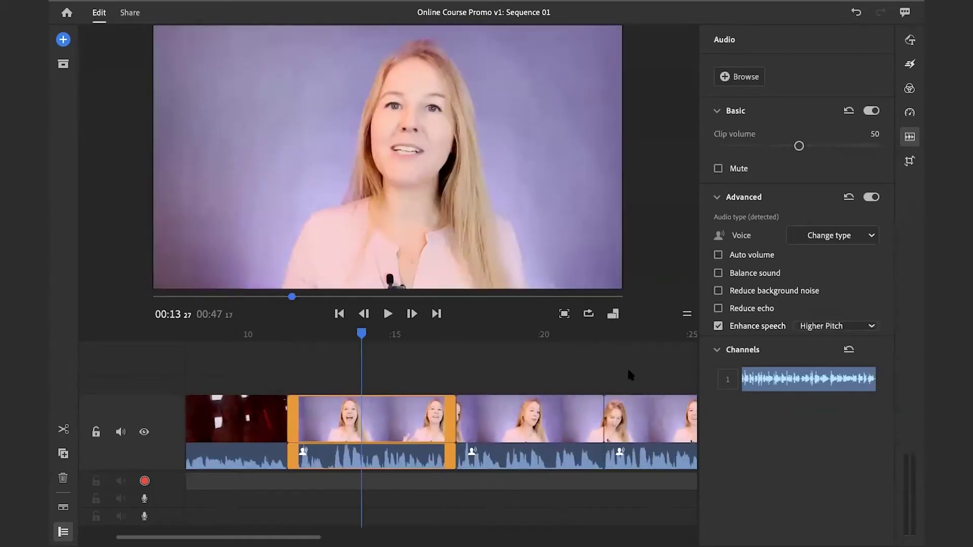
pyautogui.click(533, 409)
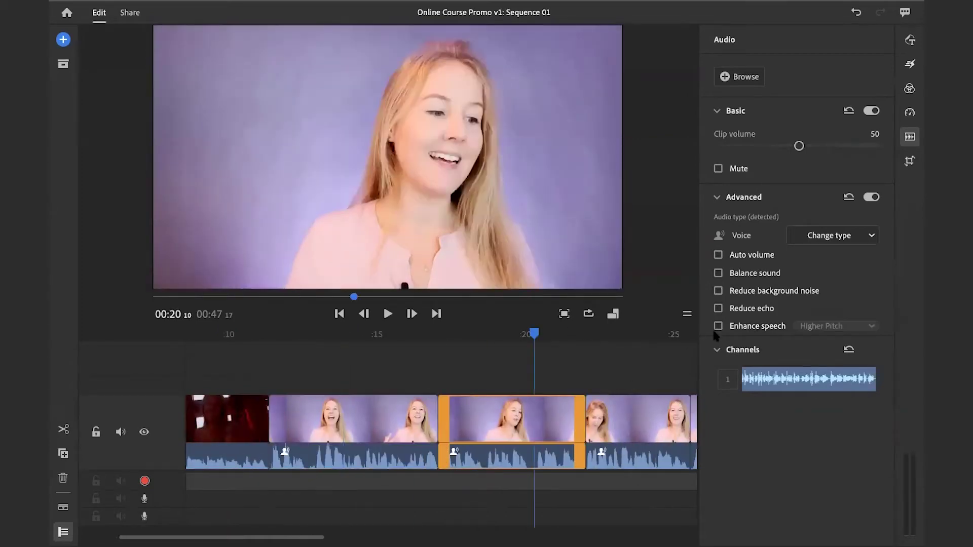
pyautogui.click(610, 412)
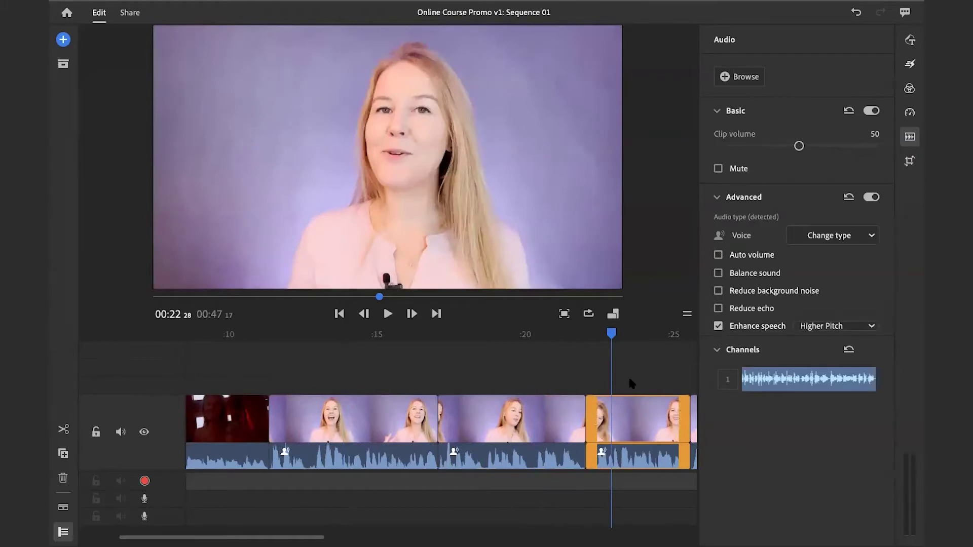
# - Check the clips at the 29, 32, 37 and 41-second marks along the timeline
pyautogui.hscroll(5, 632, 384)
pyautogui.click(608, 413)
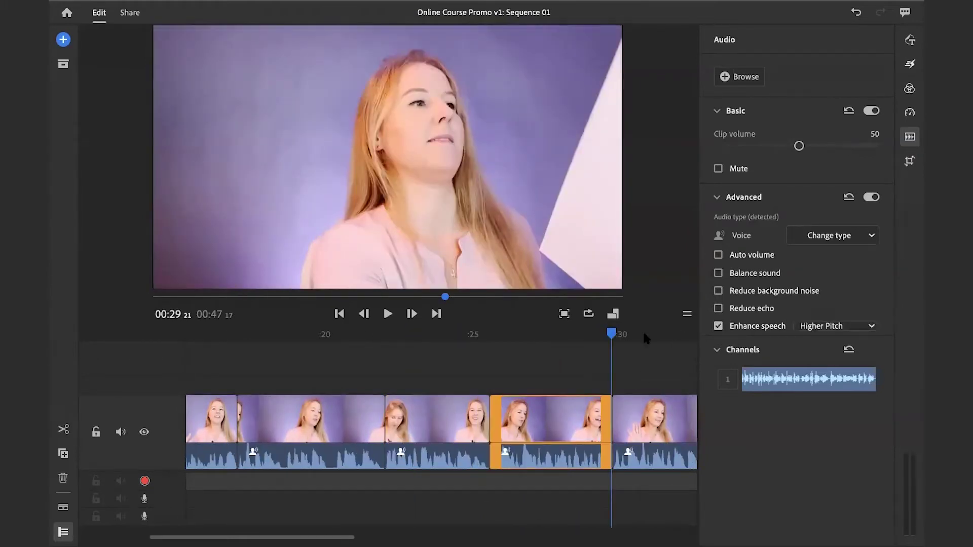
pyautogui.hscroll(5, 644, 334)
pyautogui.click(459, 411)
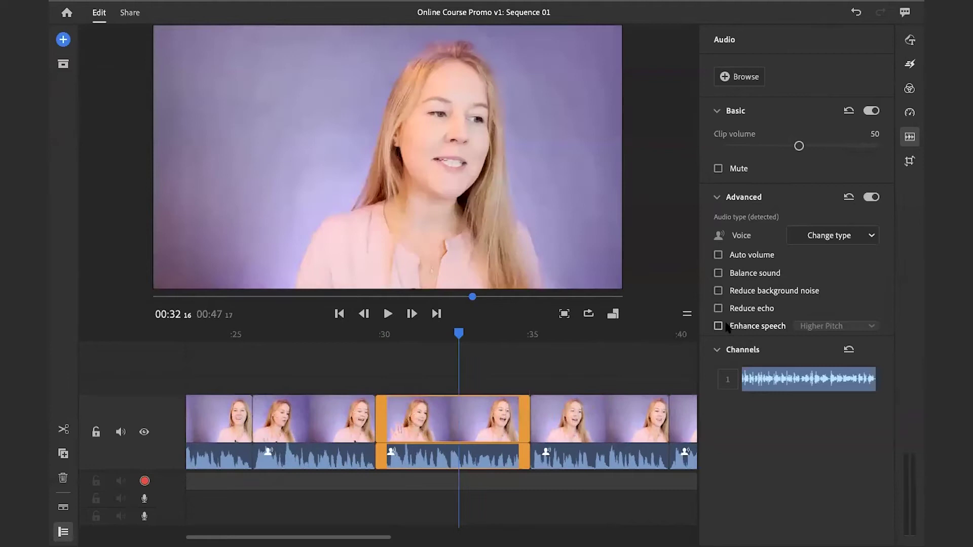
pyautogui.click(604, 412)
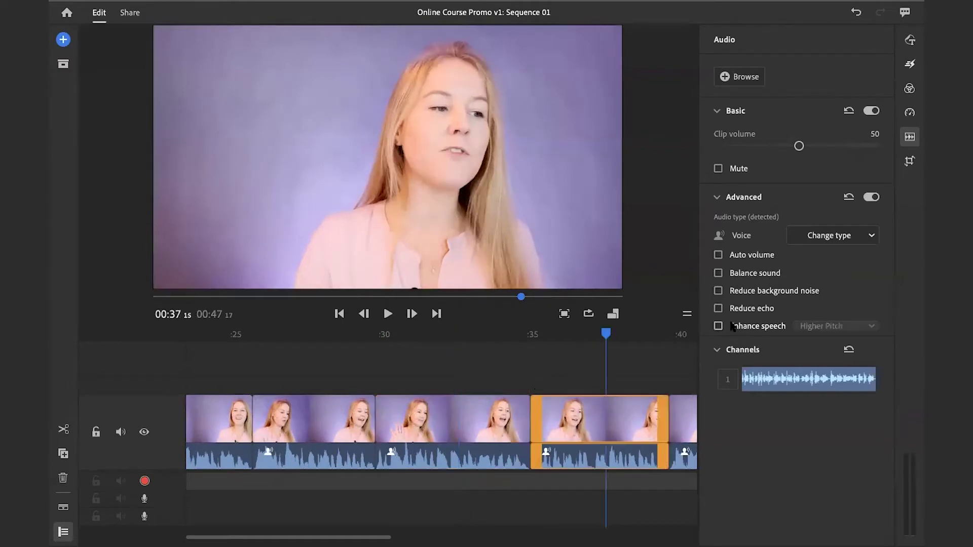
pyautogui.hscroll(5, 558, 348)
pyautogui.click(525, 413)
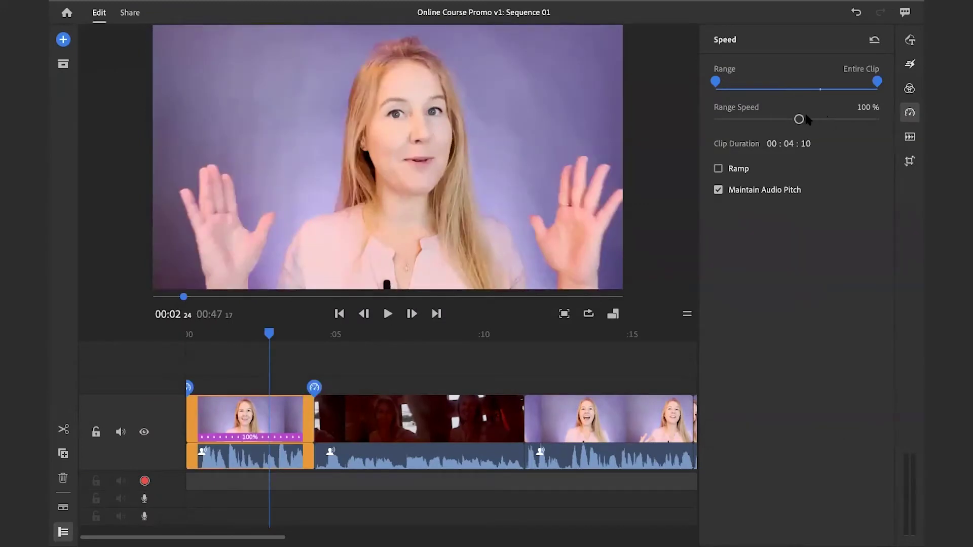
# - Play the sequence from the start and raise the first clip's Range Speed to 110%
pyautogui.click(196, 333)
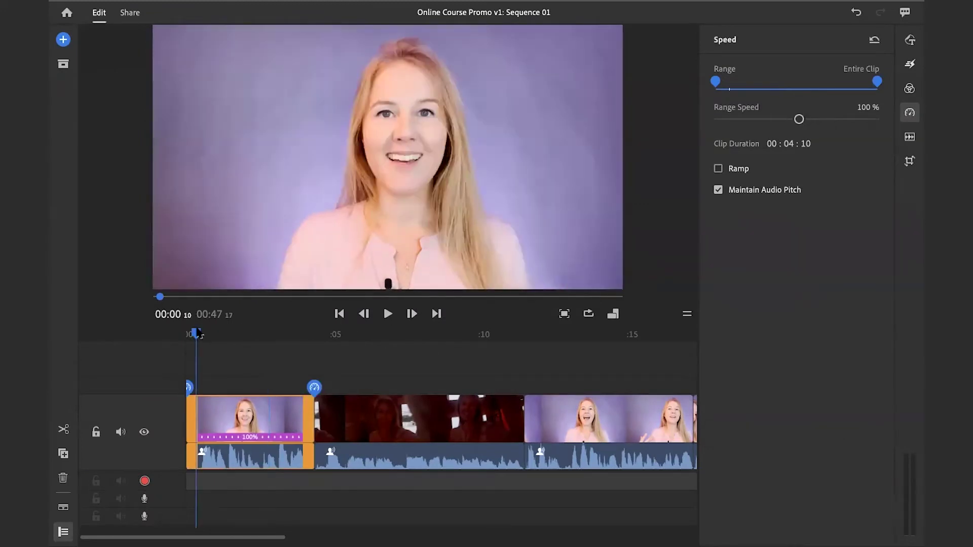
pyautogui.press('space')
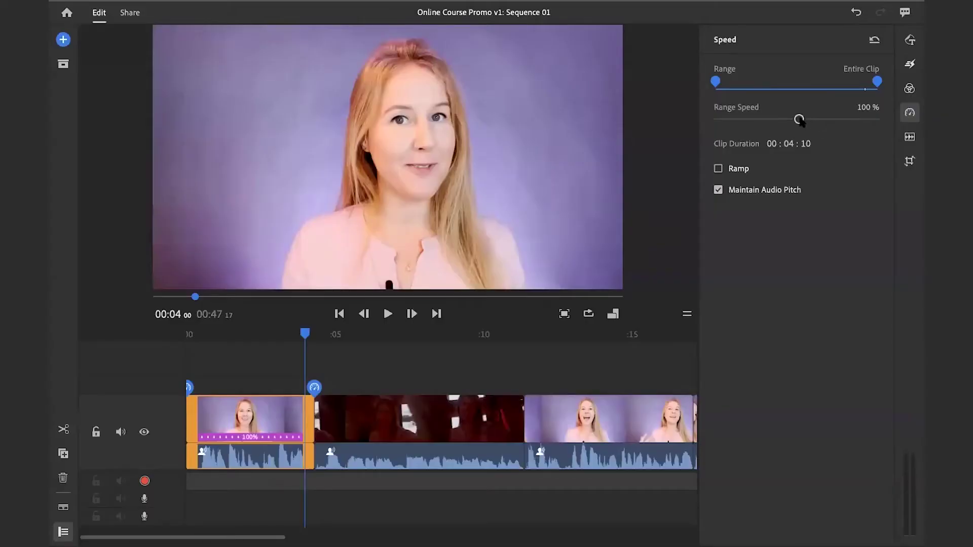
pyautogui.moveTo(799, 120); pyautogui.dragTo(800, 121)
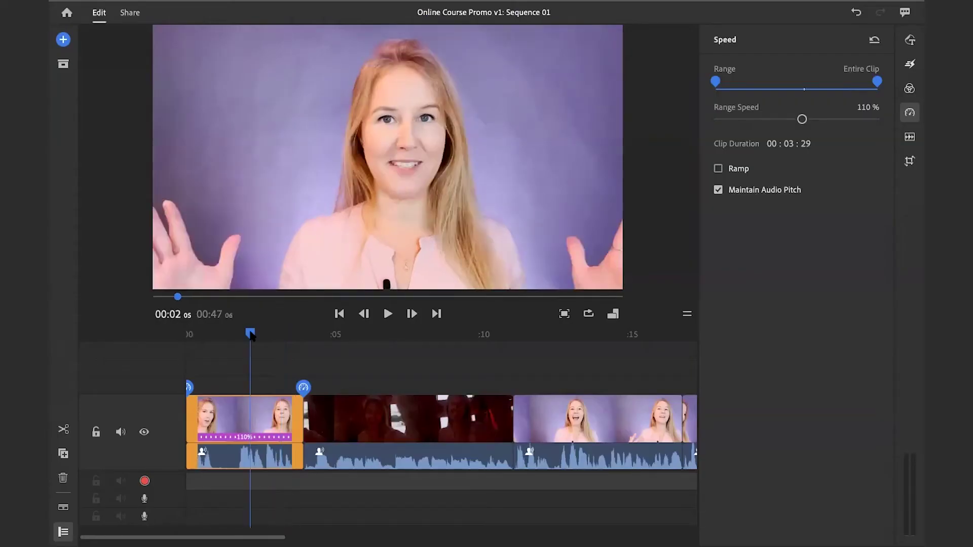
pyautogui.hscroll(15, 389, 350)
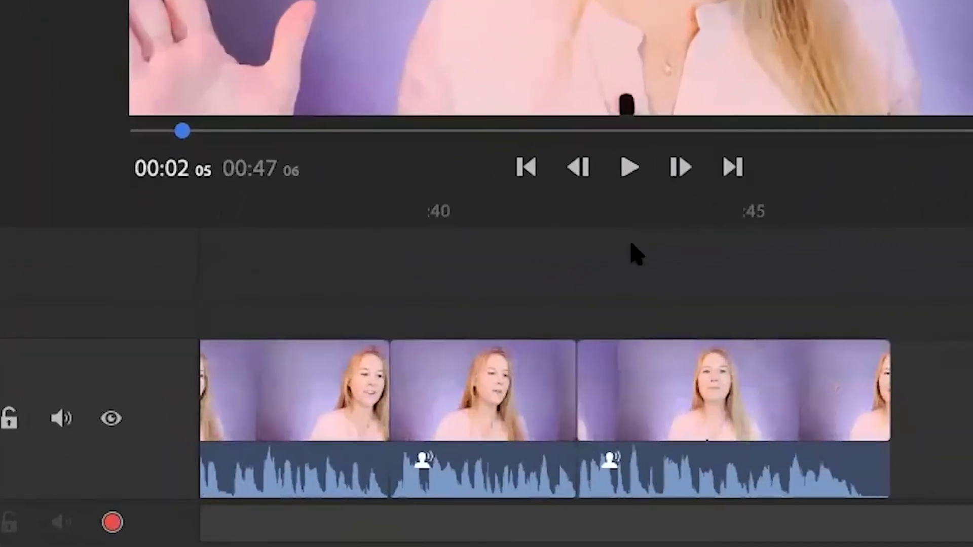
pyautogui.hscroll(-15, 654, 284)
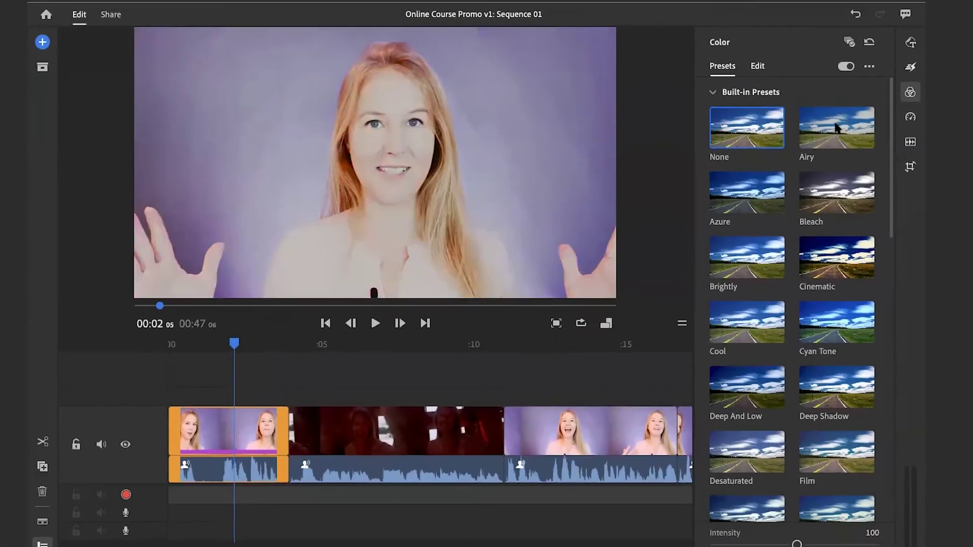
# - Preview Airy, Bleach, Brightly, Cinematic and Cyan Tone, then apply Deep And Low at intensity 38
pyautogui.click(806, 263)
pyautogui.click(838, 195)
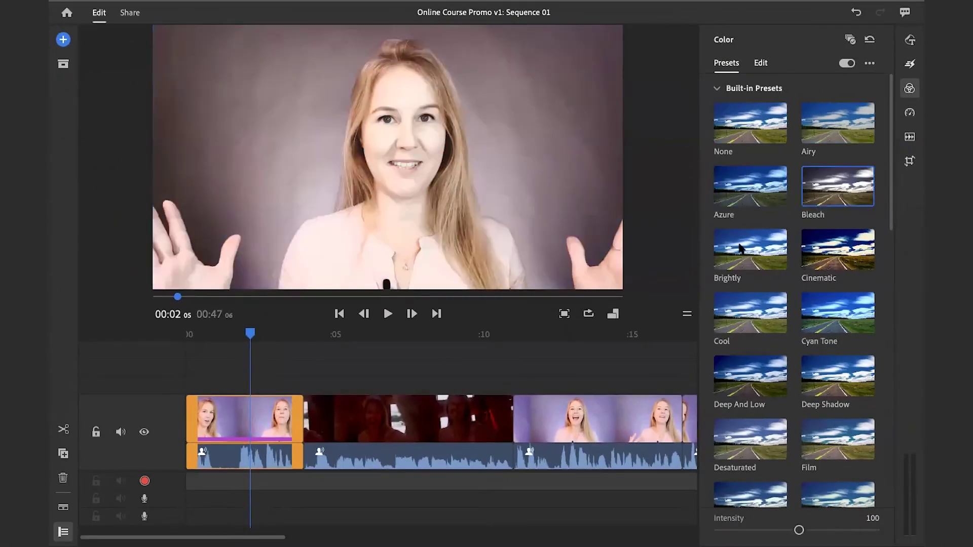
pyautogui.click(731, 255)
pyautogui.click(837, 253)
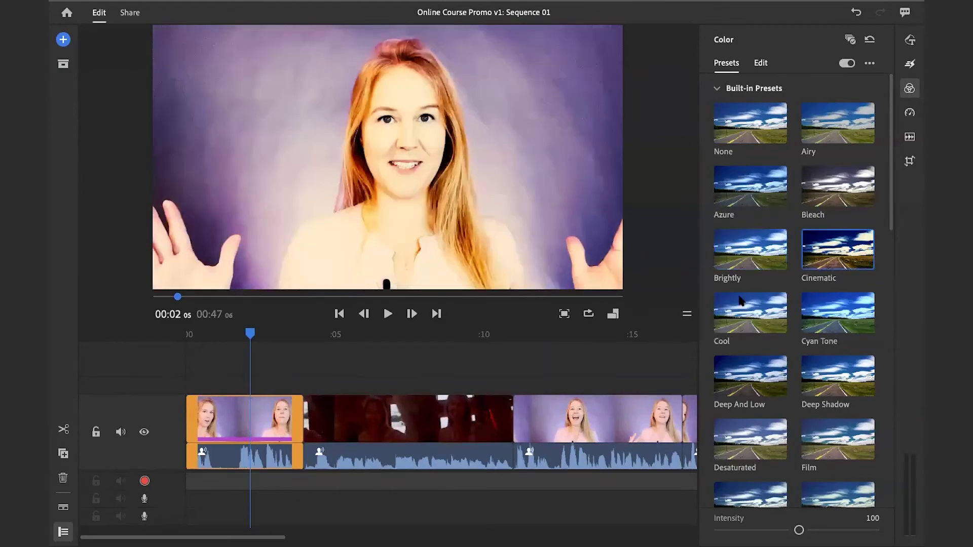
pyautogui.click(831, 317)
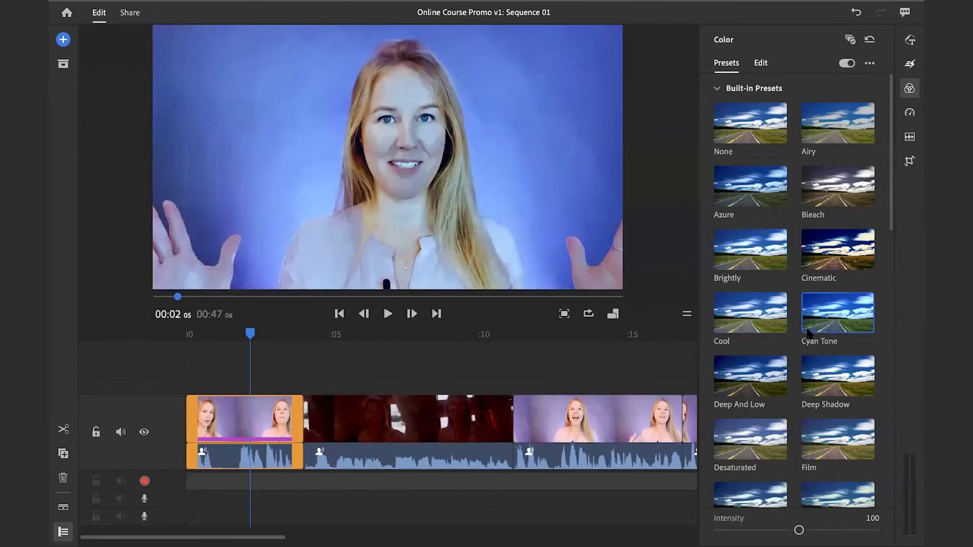
pyautogui.click(764, 374)
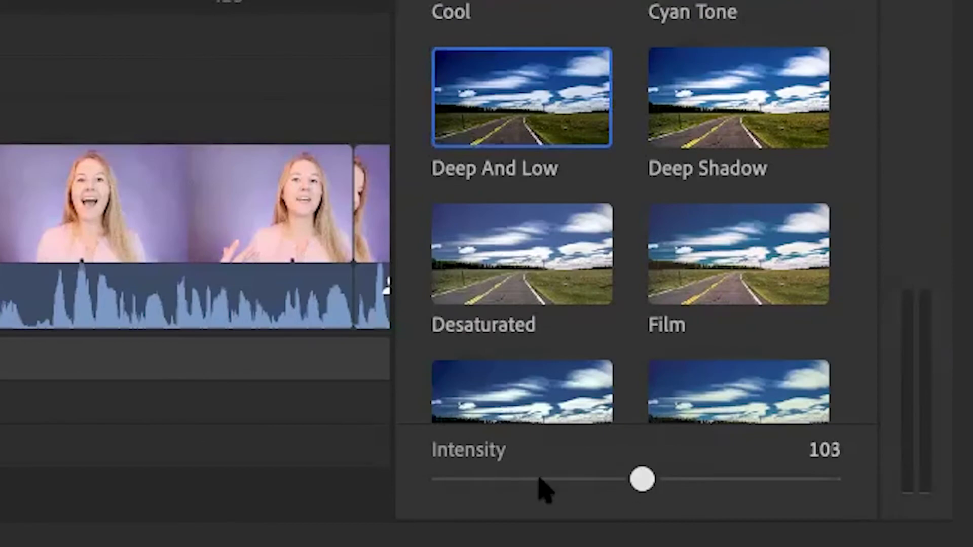
pyautogui.moveTo(544, 487); pyautogui.dragTo(512, 478)
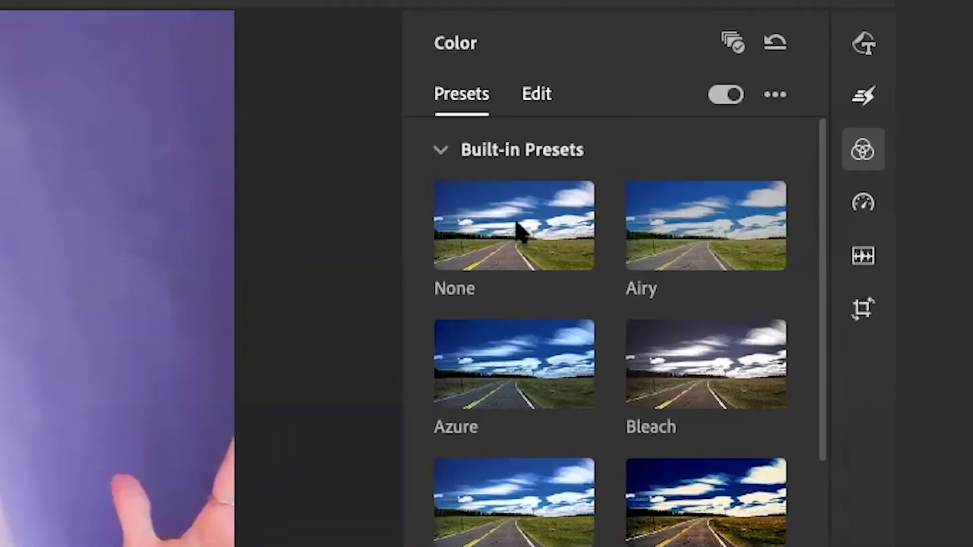
# - Clear the preset and hand-grade the first clip: highlights near zero, temperature cooled to -29
pyautogui.click(724, 141)
pyautogui.click(538, 96)
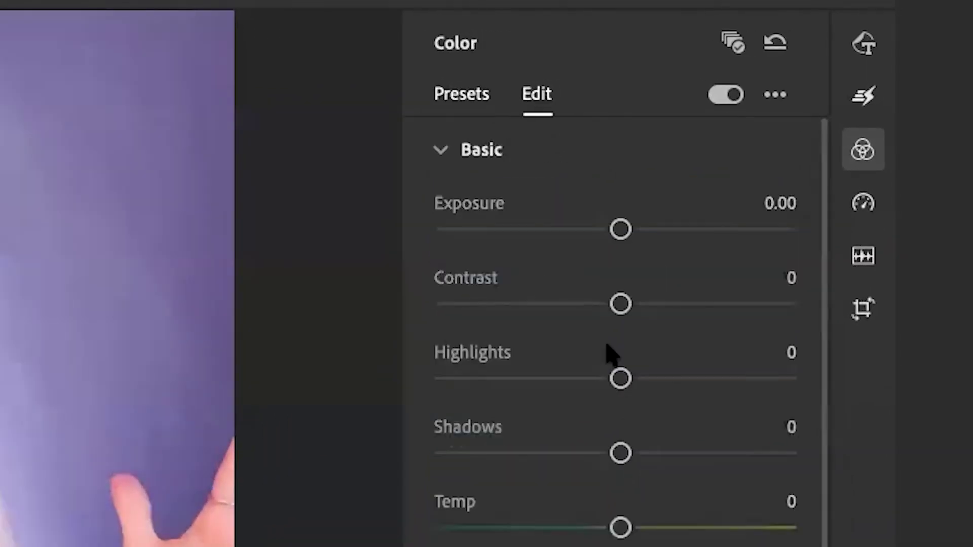
pyautogui.moveTo(638, 376); pyautogui.dragTo(456, 367)
pyautogui.moveTo(596, 360); pyautogui.dragTo(622, 364)
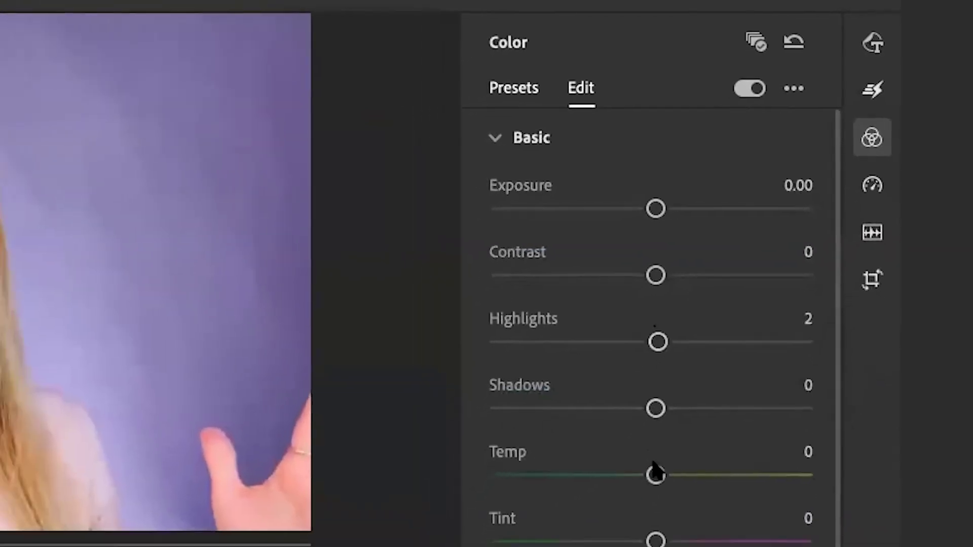
pyautogui.moveTo(620, 527); pyautogui.dragTo(593, 529)
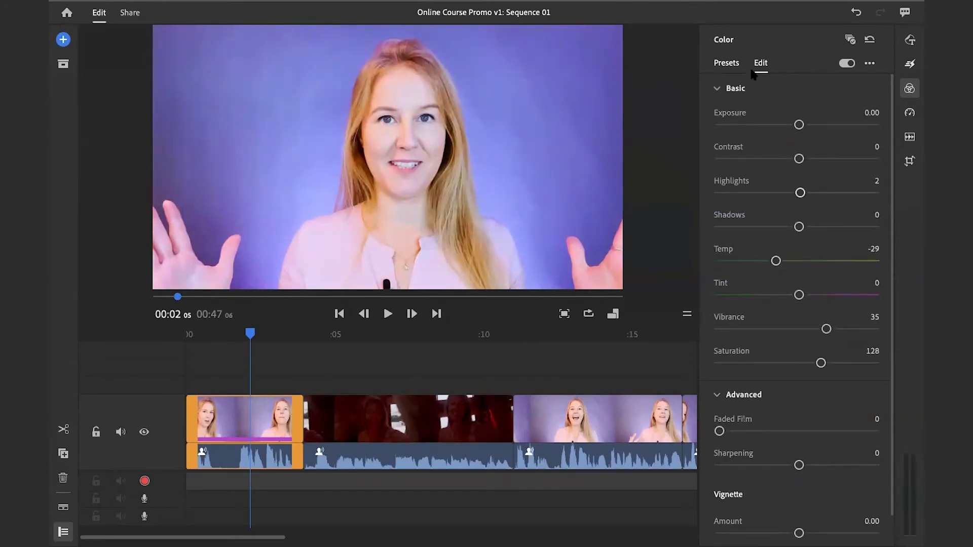
# - Apply the first clip's colour grade to all similar clips, then select the dark red middle clip
pyautogui.click(869, 63)
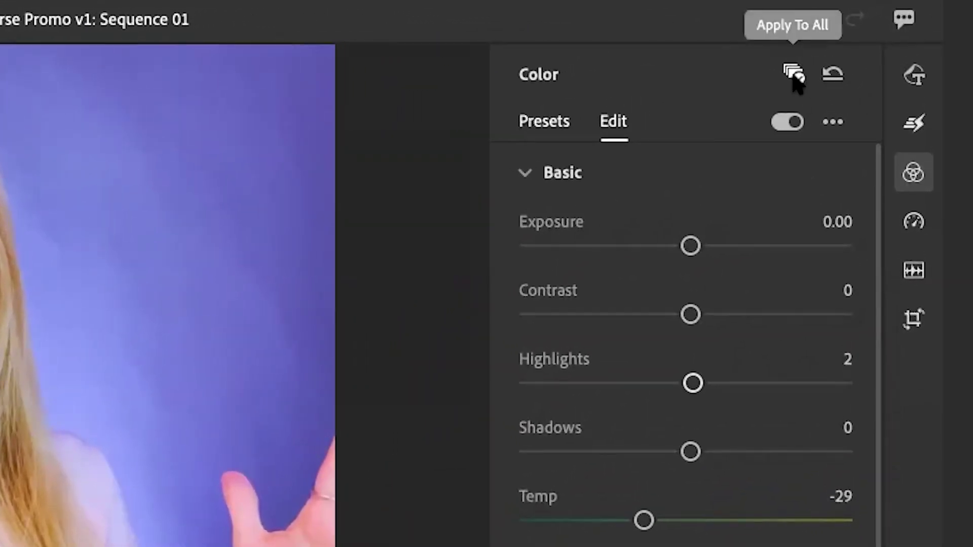
pyautogui.click(795, 75)
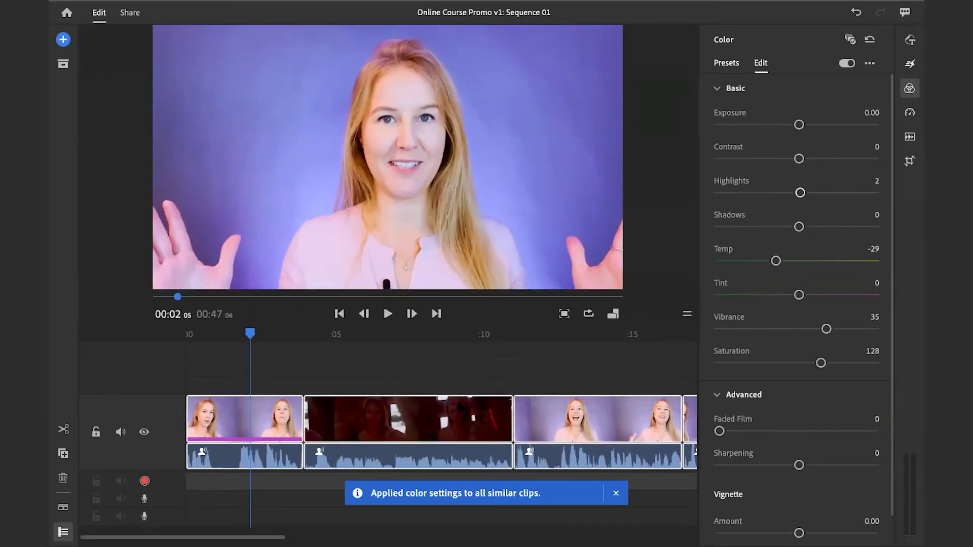
pyautogui.click(417, 423)
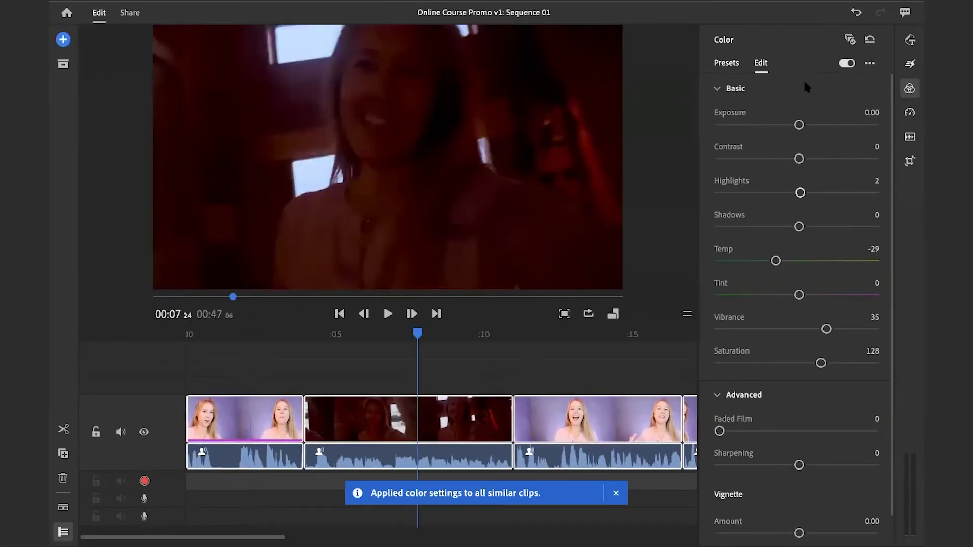
pyautogui.click(726, 63)
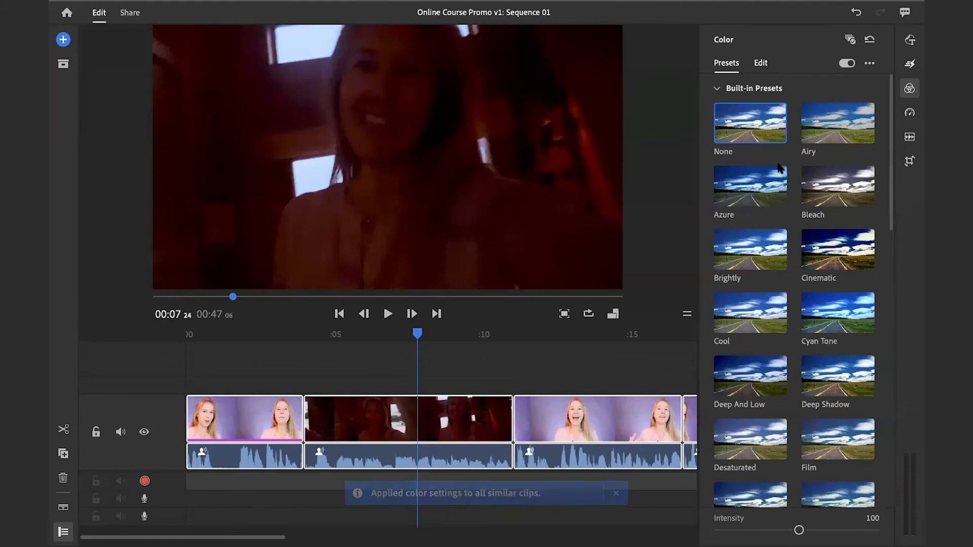
# - Try Cinematic, Cyan Tone, Desaturated, Magenta and Mono on the middle clip, then apply Low Contrast
pyautogui.click(763, 63)
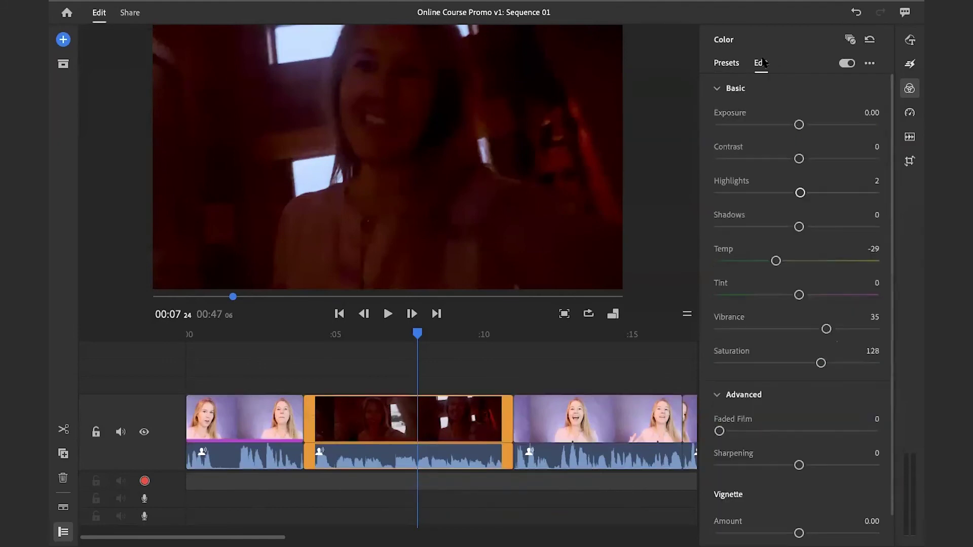
pyautogui.click(730, 64)
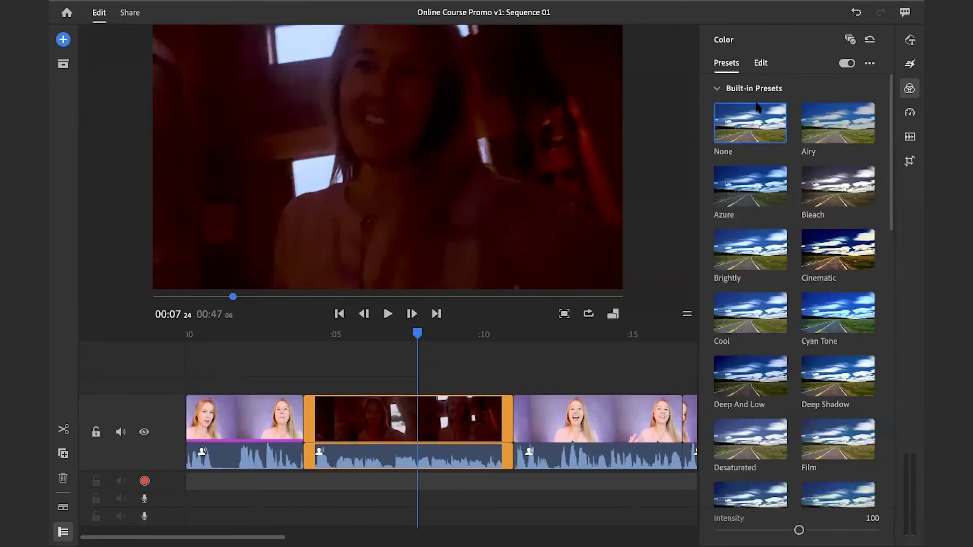
pyautogui.click(829, 258)
pyautogui.click(836, 322)
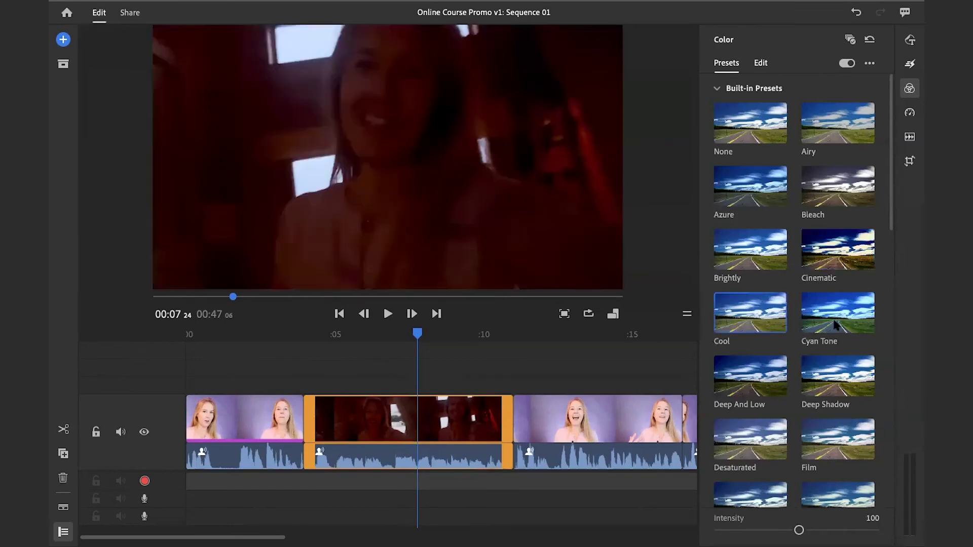
pyautogui.click(752, 448)
pyautogui.scroll(-5, 752, 405)
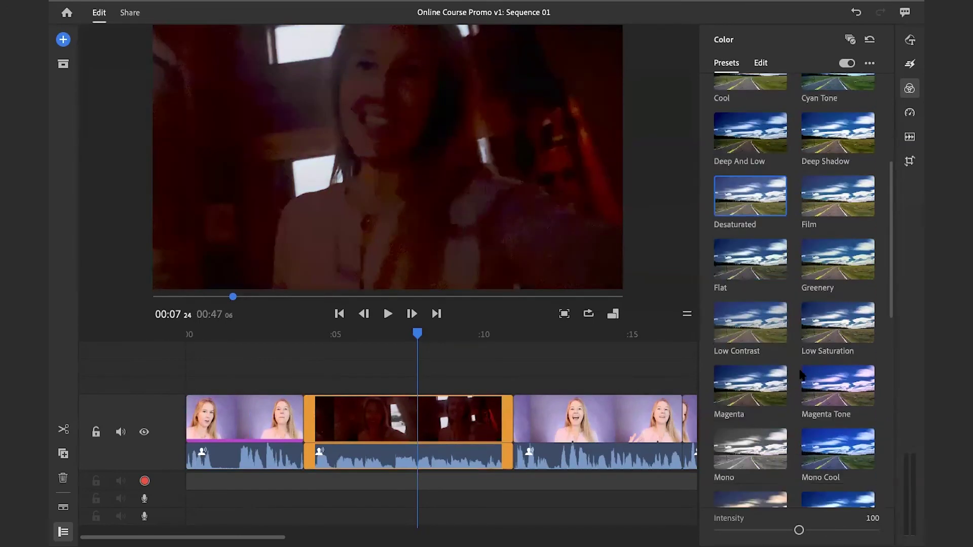
pyautogui.click(742, 331)
pyautogui.click(844, 349)
pyautogui.click(751, 405)
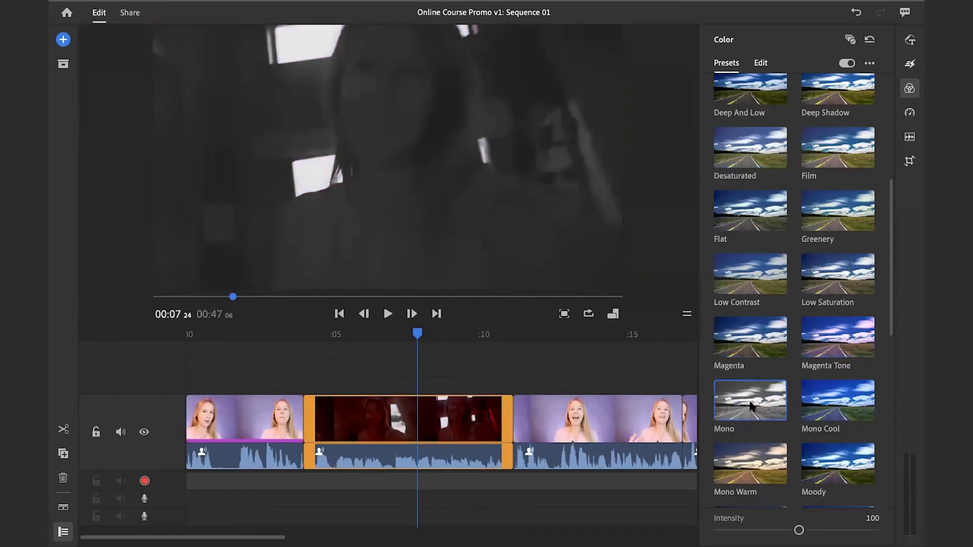
pyautogui.click(757, 281)
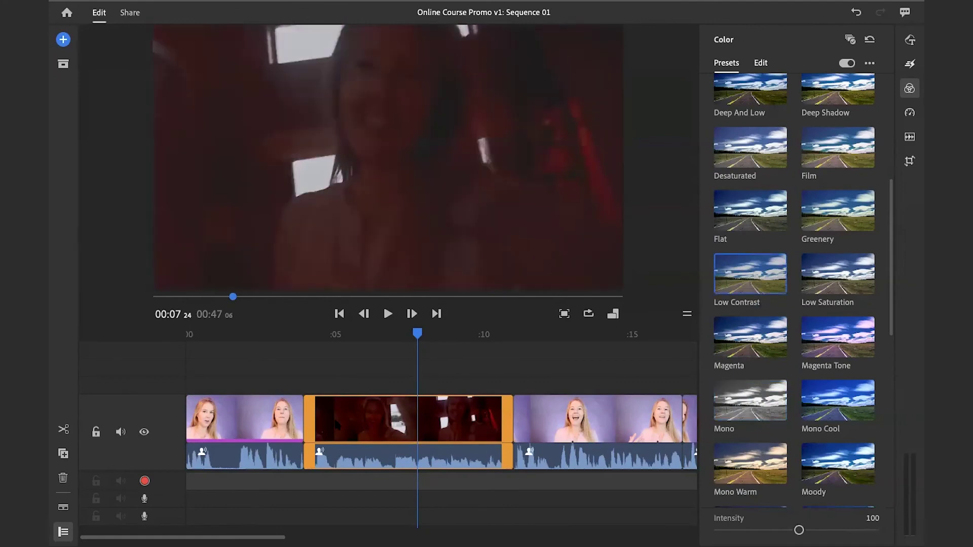
# - Turn on echo reduction (88) and background noise reduction (89) for the middle clip, then play back
pyautogui.click(910, 137)
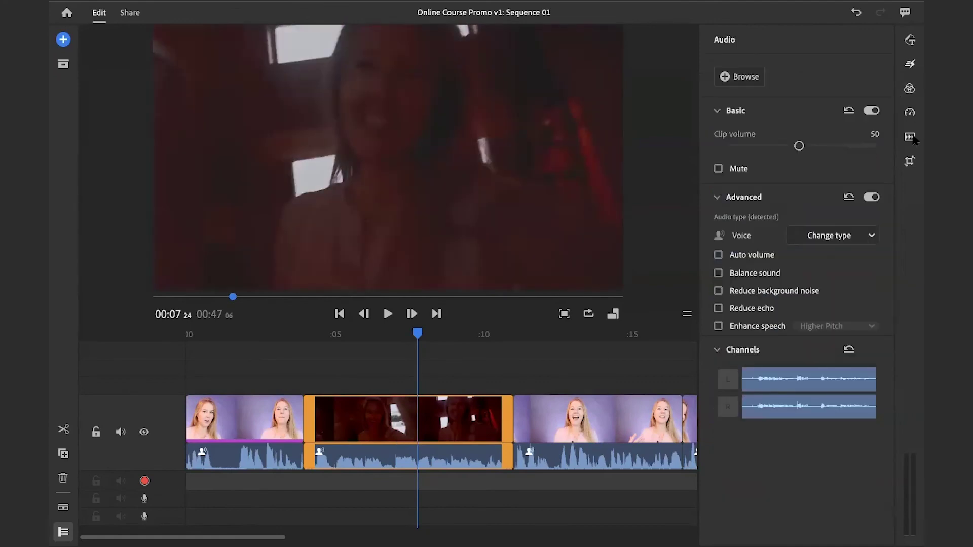
pyautogui.click(718, 308)
pyautogui.click(718, 290)
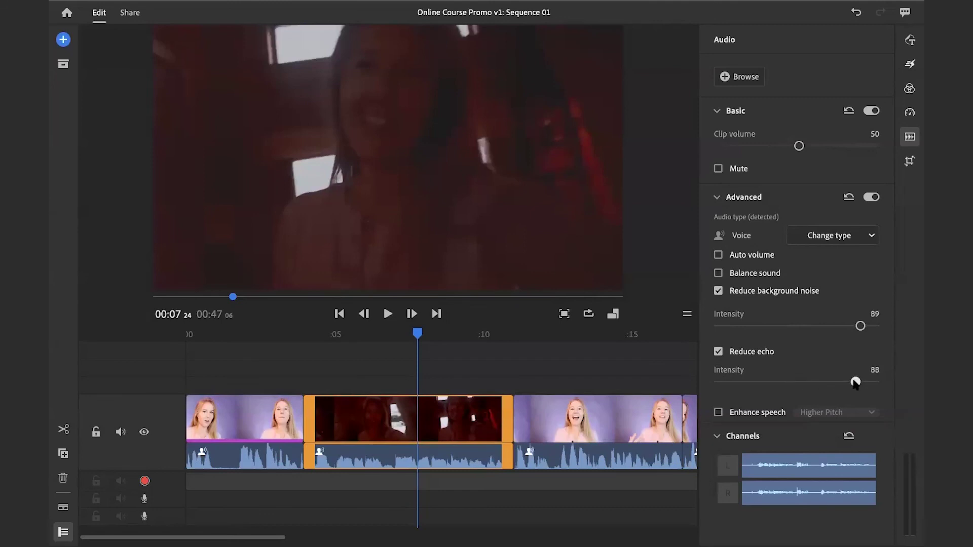
pyautogui.click(272, 334)
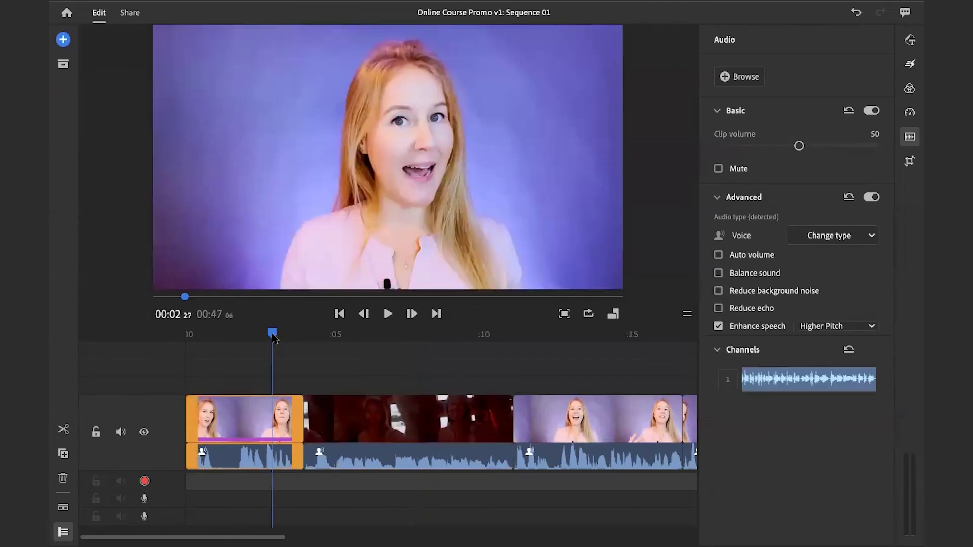
pyautogui.press('space')
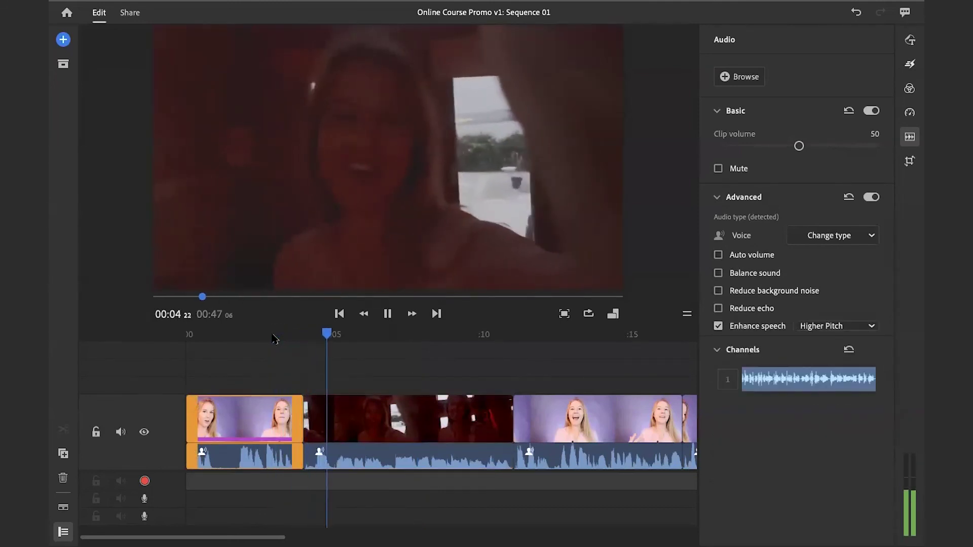